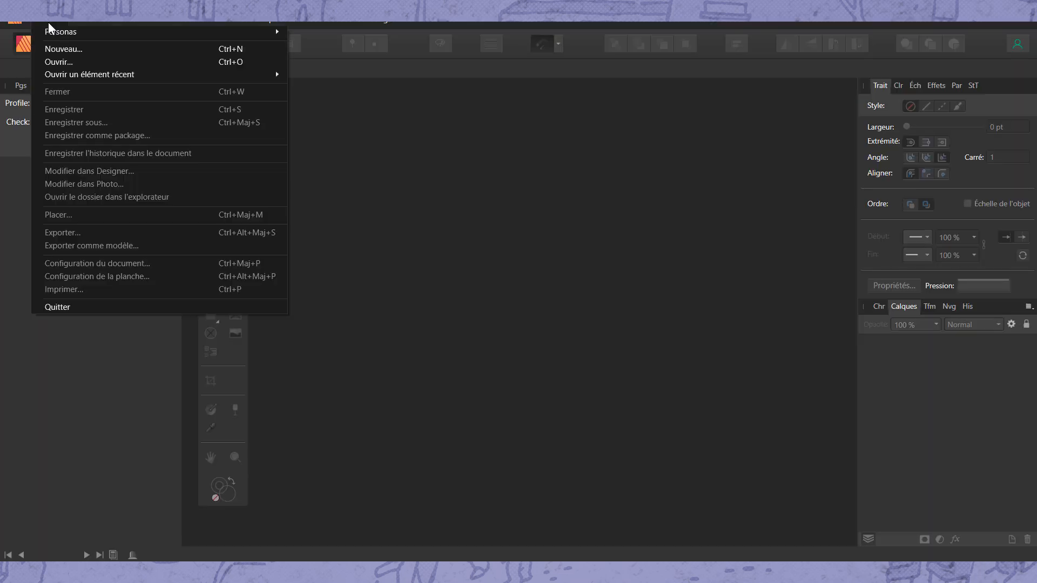
Start a new A5 print document with a 3 mm bleed
{"action": "left_click", "coordinate": [69, 48]}
{"action": "left_click_drag", "start_coordinate": [857, 369], "coordinate": [857, 384]}
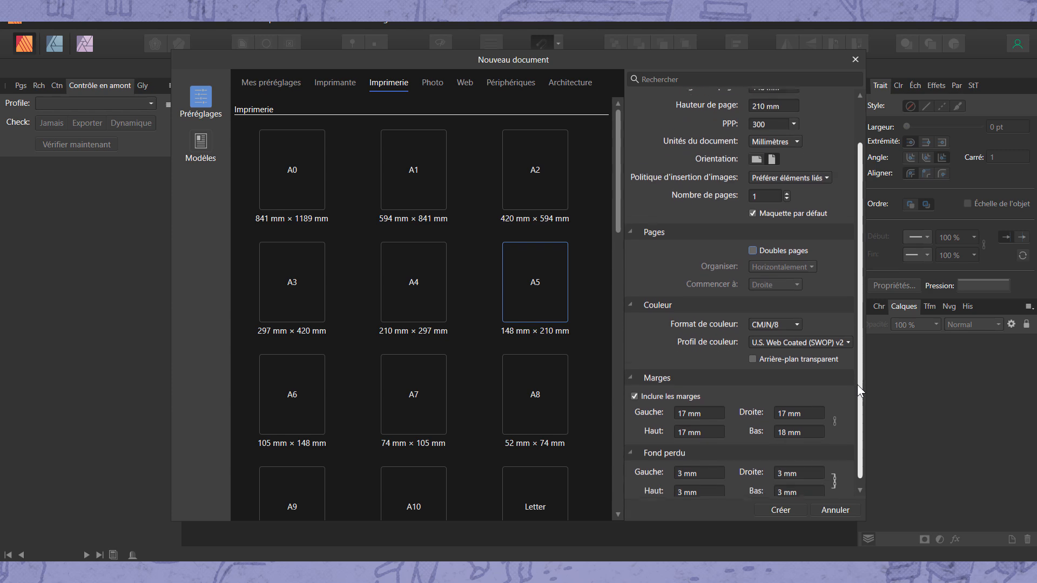
{"action": "left_click", "coordinate": [680, 467]}
{"action": "left_click", "coordinate": [713, 464]}
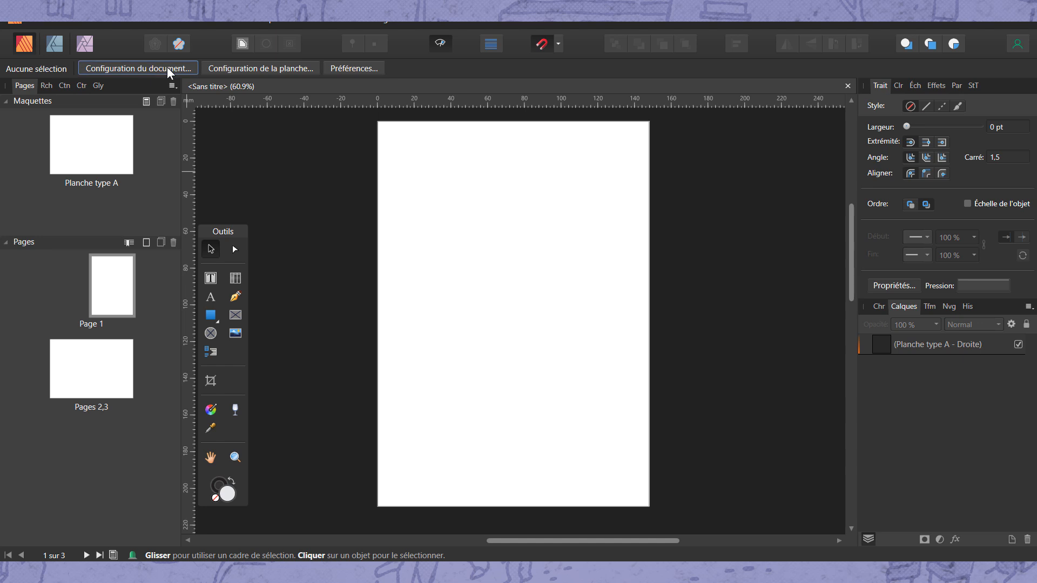
Turn off facing pages in the document setup
{"action": "left_click", "coordinate": [166, 67]}
{"action": "left_click", "coordinate": [470, 293]}
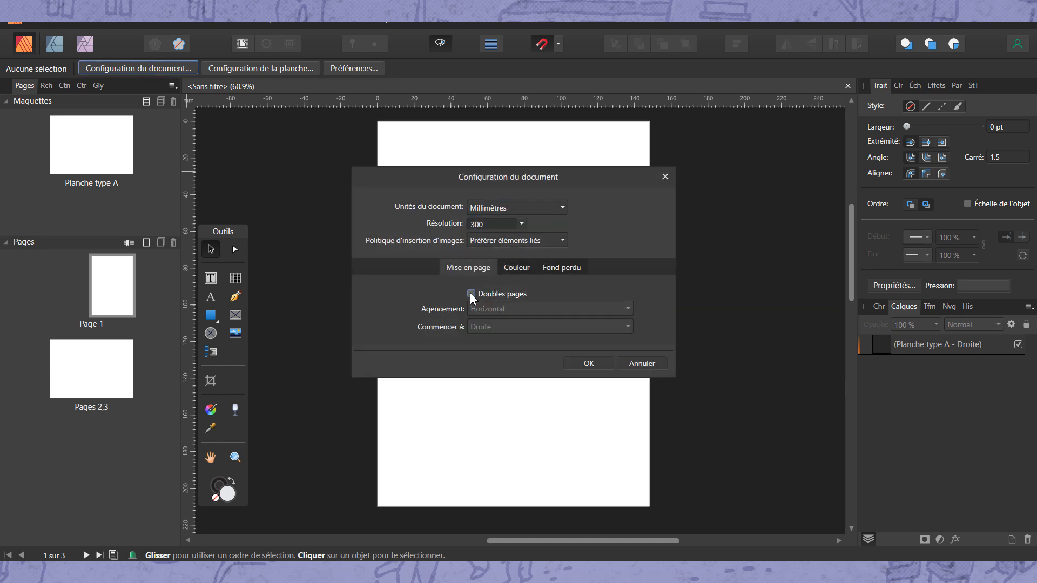
{"action": "left_click", "coordinate": [605, 364]}
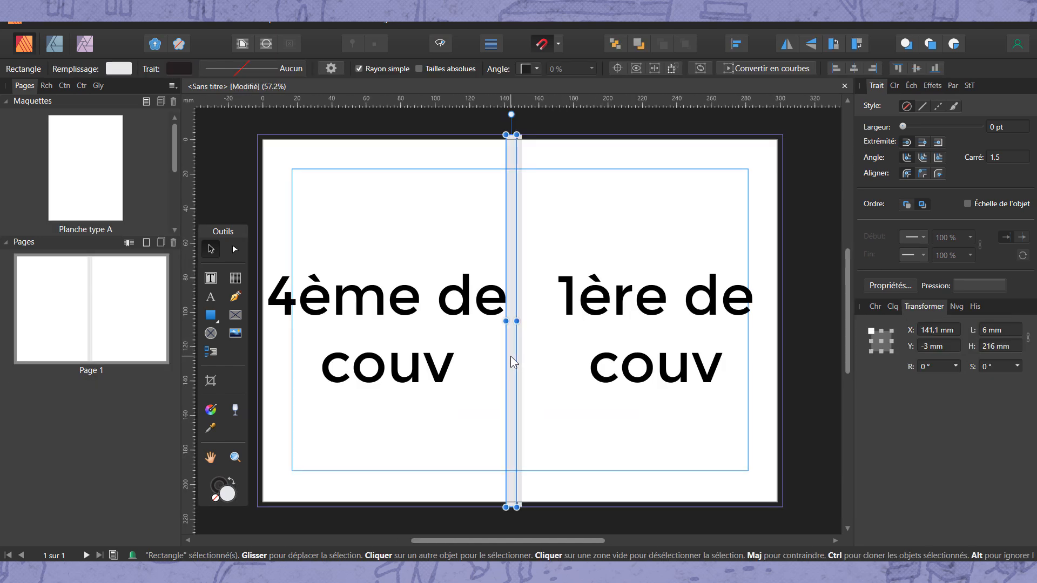
Move the 6 mm wide spine rectangle toward the front cover to centre it between the two covers
{"action": "left_click_drag", "start_coordinate": [510, 355], "coordinate": [520, 357]}
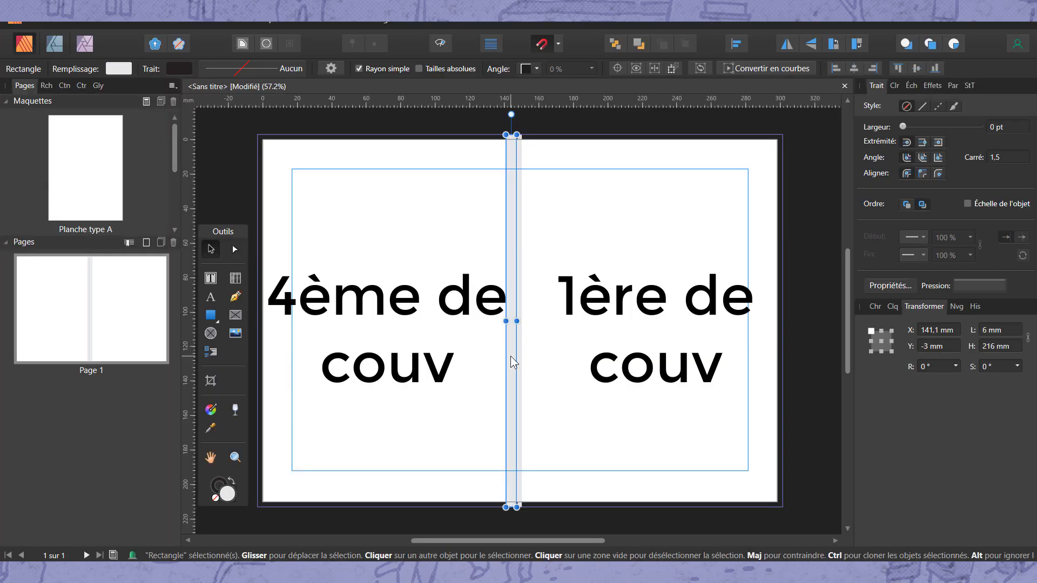
{"action": "left_click_drag", "start_coordinate": [511, 356], "coordinate": [520, 357]}
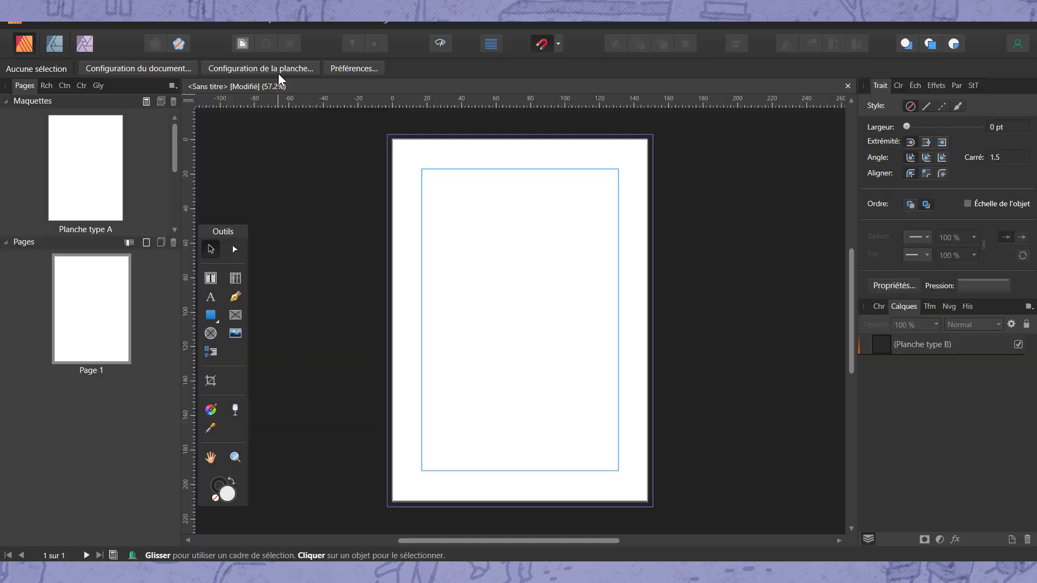
Set the active spread's page width to 301 mm in the spread setup
{"action": "left_click", "coordinate": [274, 69]}
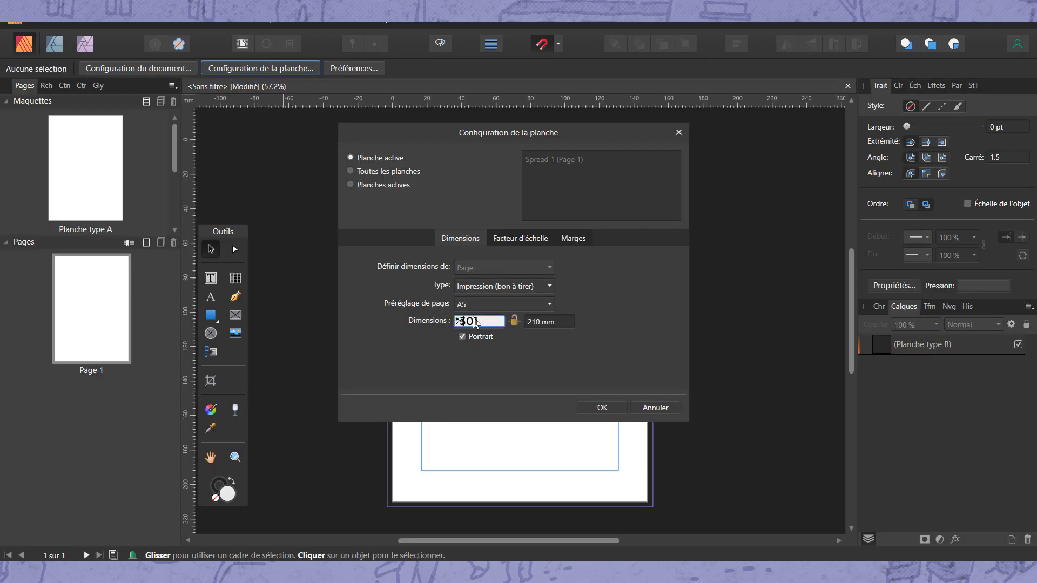
{"action": "left_click", "coordinate": [593, 410]}
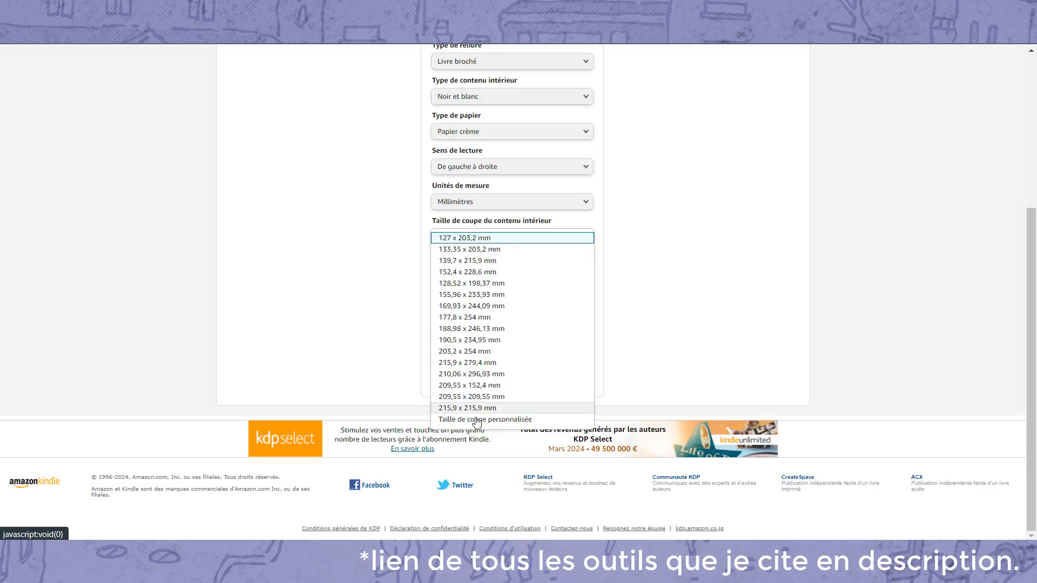
Calculate the cover dimensions for a black-and-white, cream-paper paperback with a custom trim of 148 × 210 mm and 38 pages
{"action": "left_click", "coordinate": [475, 419]}
{"action": "left_click", "coordinate": [474, 270]}
{"action": "type", "text": "148"}
{"action": "left_click", "coordinate": [477, 337]}
{"action": "type", "text": "38"}
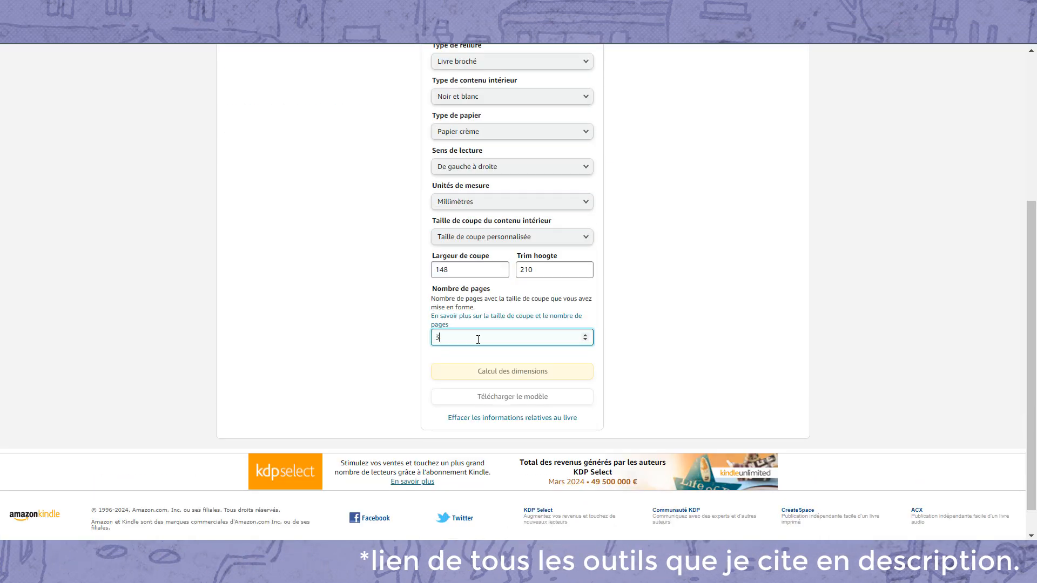
{"action": "left_click", "coordinate": [576, 374]}
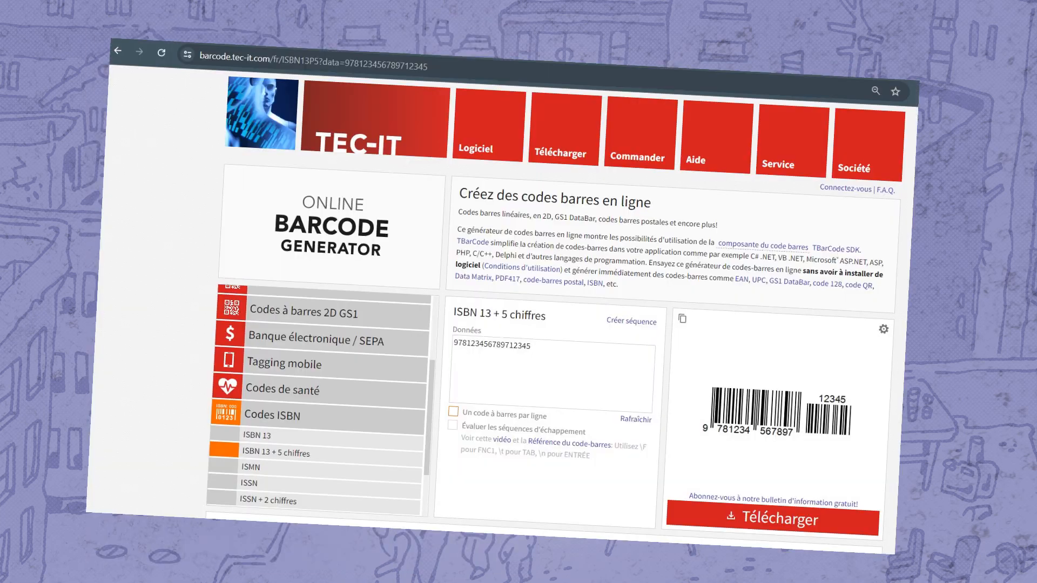
Open the preset choices in the PDF export settings
{"action": "left_click", "coordinate": [533, 231]}
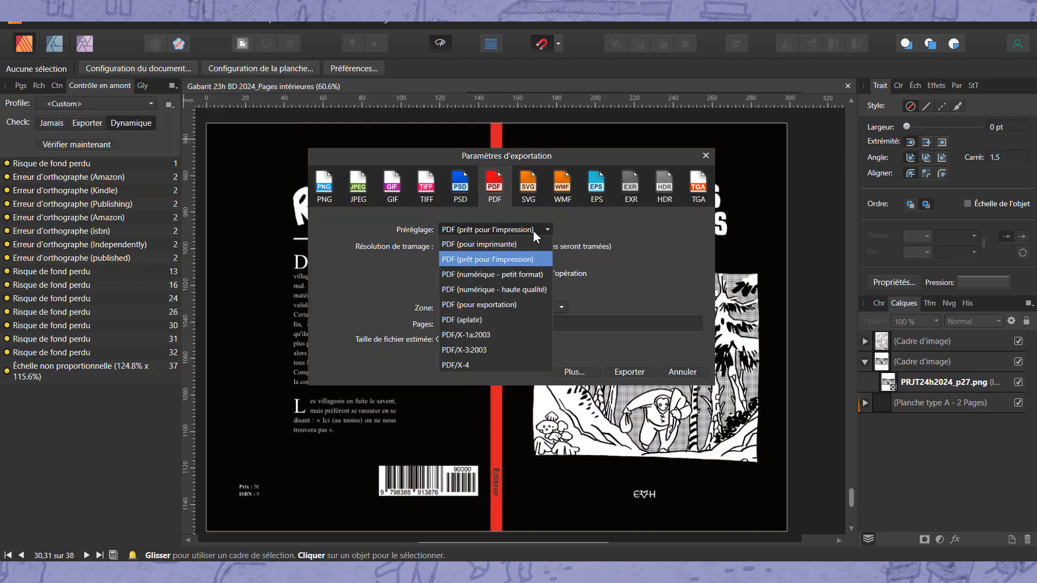
{"action": "left_click", "coordinate": [532, 231]}
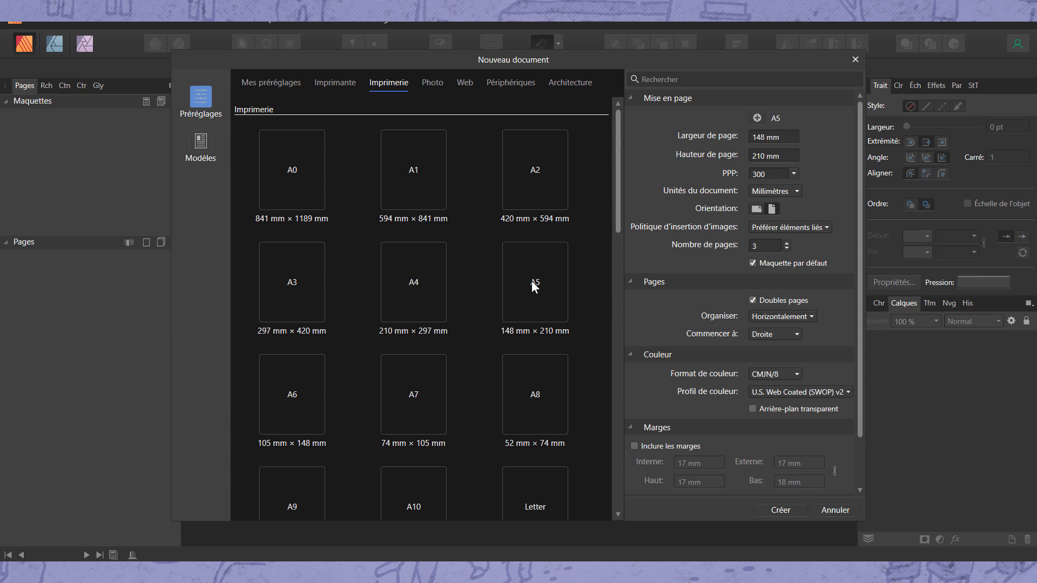
Create a three-page A5 document with facing pages starting on the right and margins included
{"action": "left_click", "coordinate": [534, 282]}
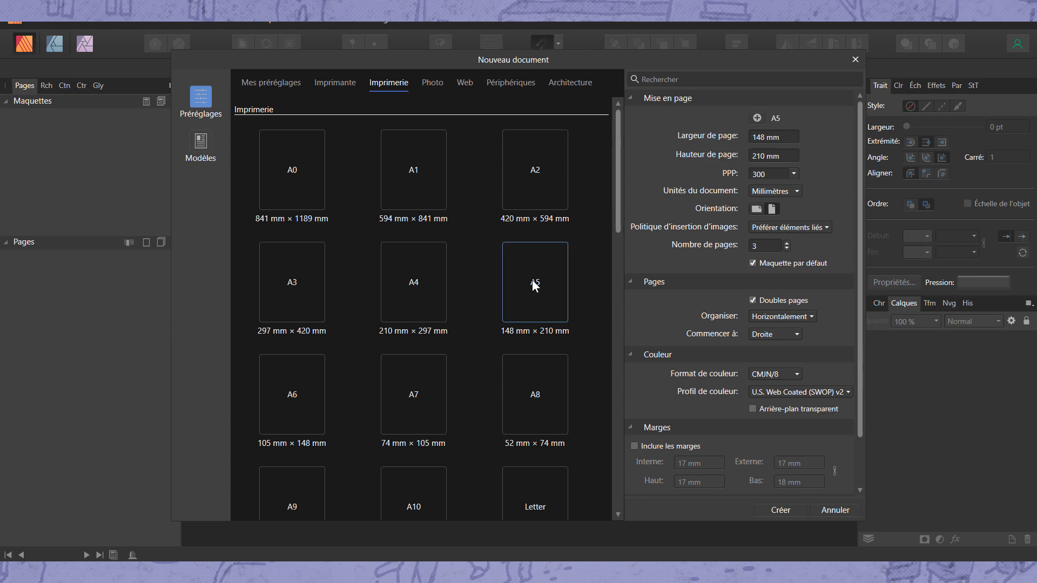
{"action": "left_click", "coordinate": [634, 446]}
{"action": "scroll", "coordinate": [857, 422], "scroll_direction": "down", "scroll_amount": 2}
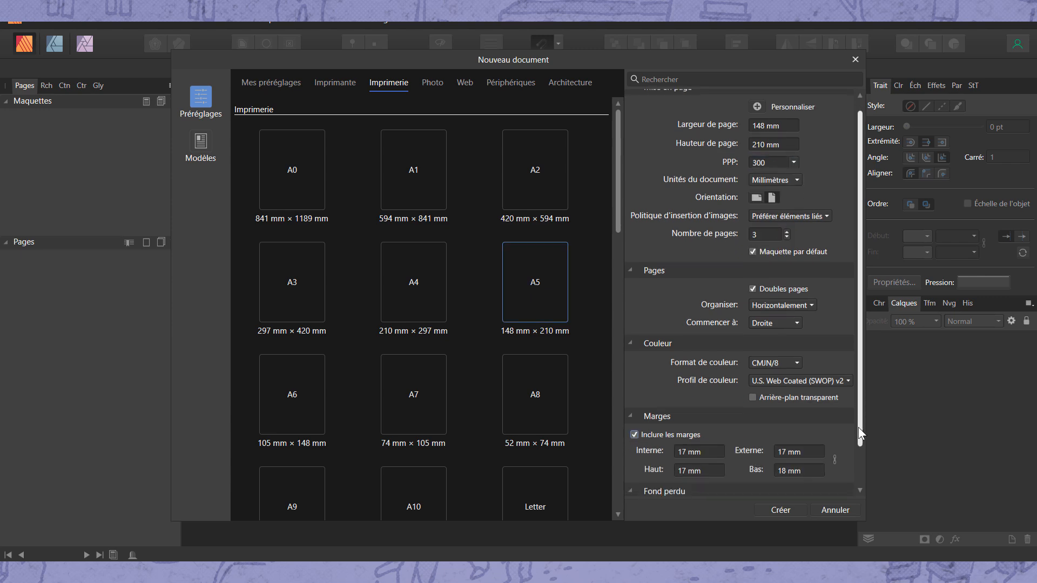
{"action": "left_click", "coordinate": [787, 510]}
Set the Planche type A master's margins to 20 mm inner, 15 mm outer, 15 mm top and 20 mm bottom
{"action": "double_click", "coordinate": [103, 146]}
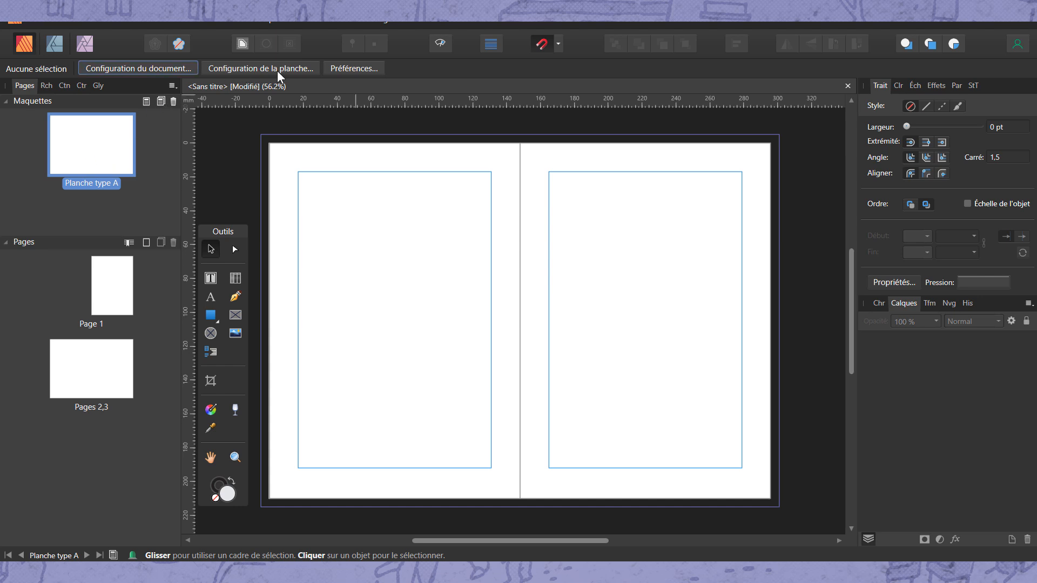
{"action": "left_click", "coordinate": [260, 68]}
{"action": "left_click", "coordinate": [573, 254]}
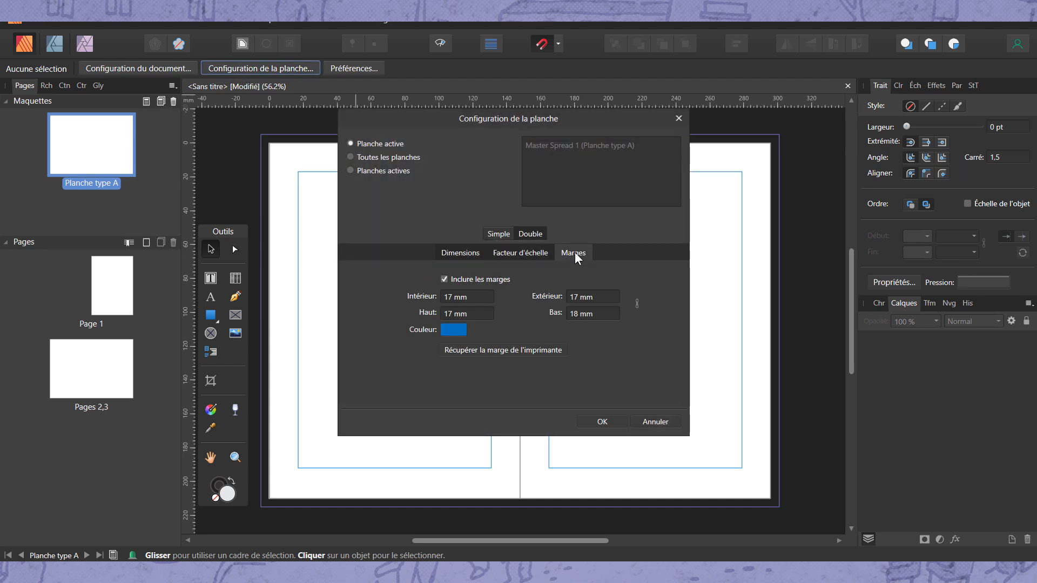
{"action": "left_click", "coordinate": [449, 313]}
{"action": "type", "text": "15"}
{"action": "left_click", "coordinate": [576, 297]}
{"action": "type", "text": "1"}
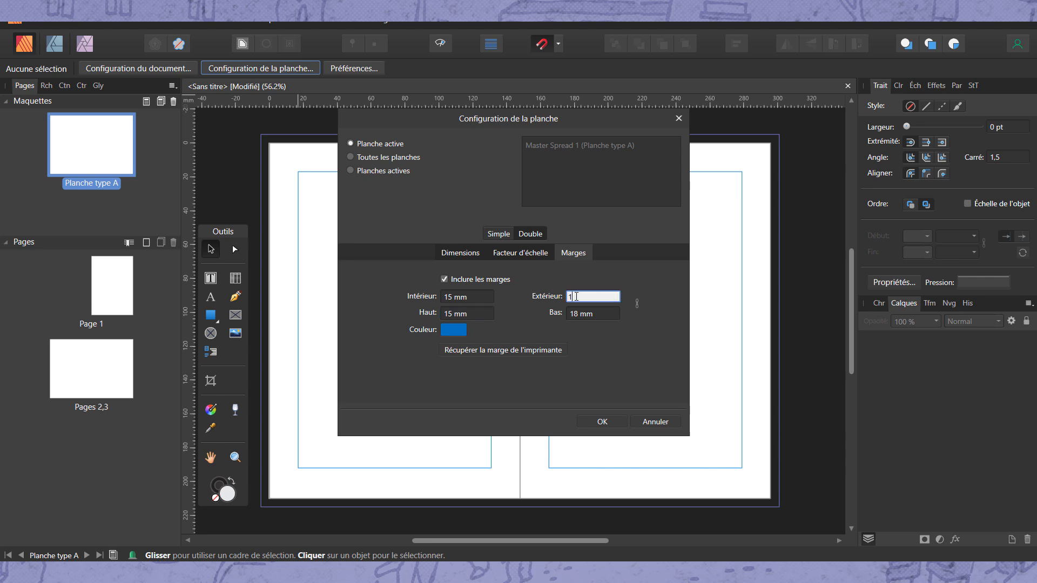
{"action": "left_click", "coordinate": [452, 297]}
{"action": "type", "text": "20"}
{"action": "left_click", "coordinate": [572, 313]}
{"action": "type", "text": "20"}
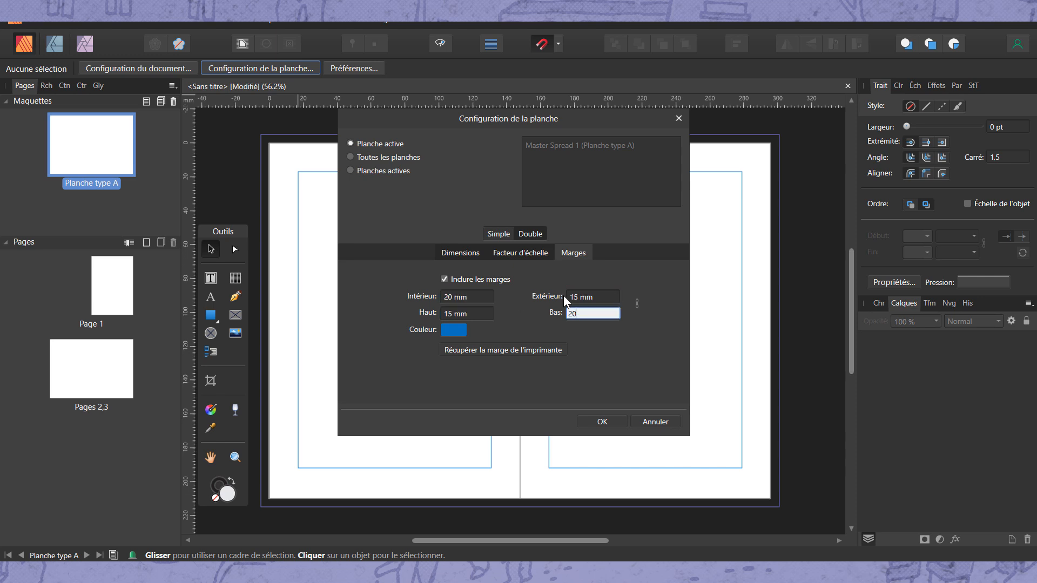
{"action": "left_click", "coordinate": [601, 423]}
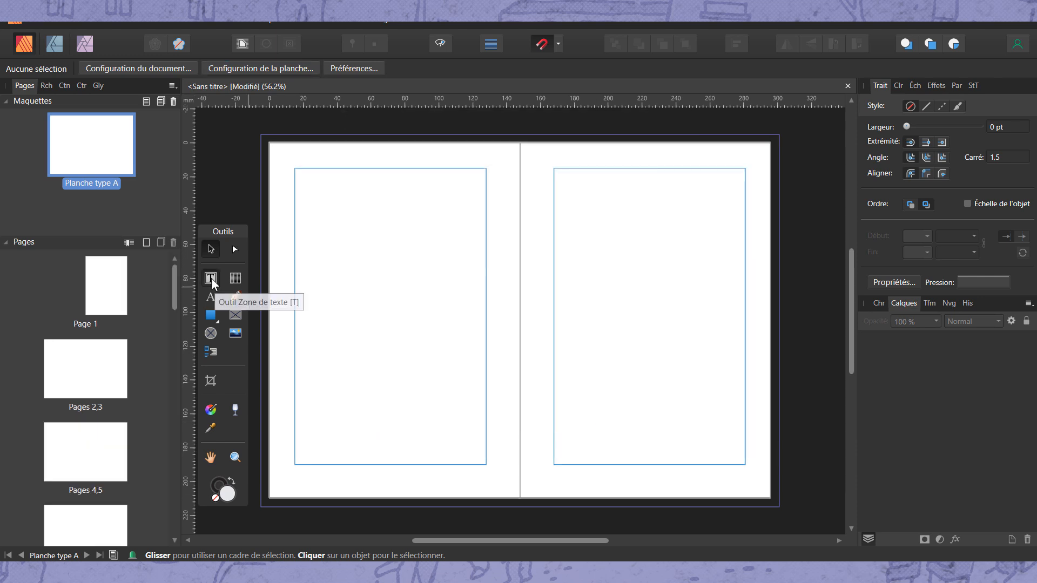
Add a small text frame below the master page's bottom margin and insert the page number field into it
{"action": "left_click", "coordinate": [210, 278]}
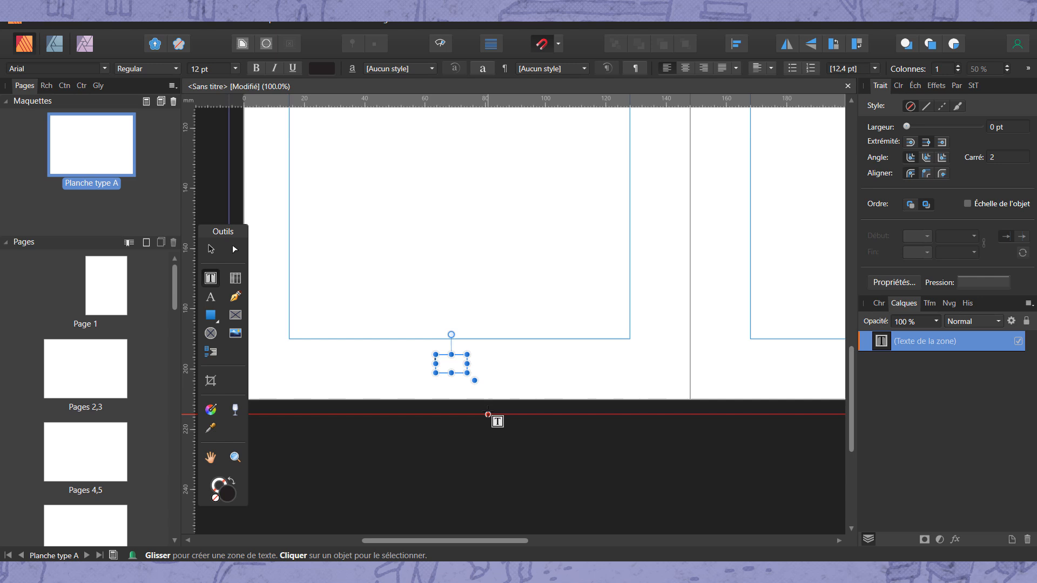
{"action": "key", "text": "Escape"}
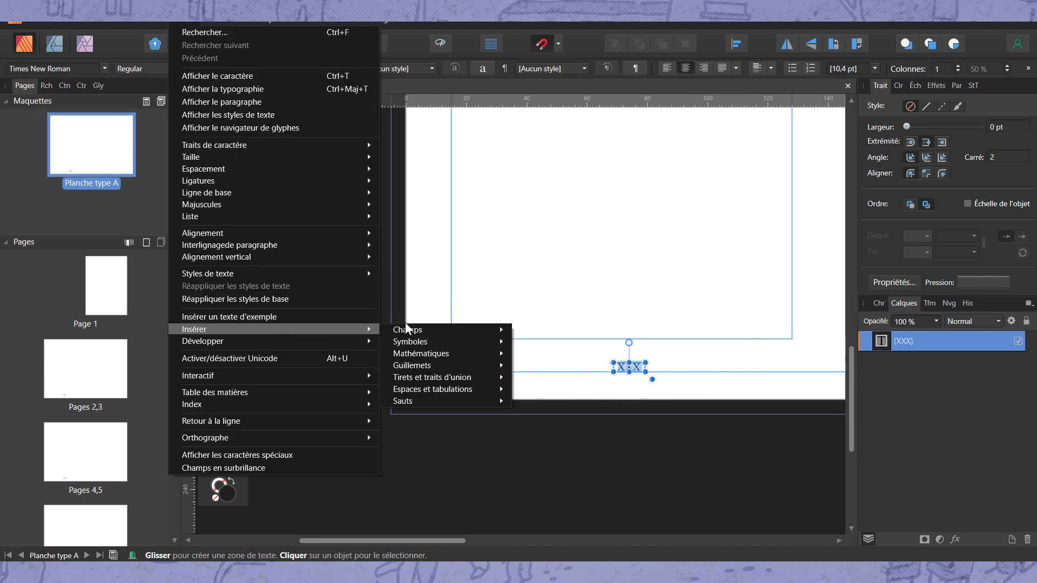
{"action": "mouse_move", "coordinate": [409, 329]}
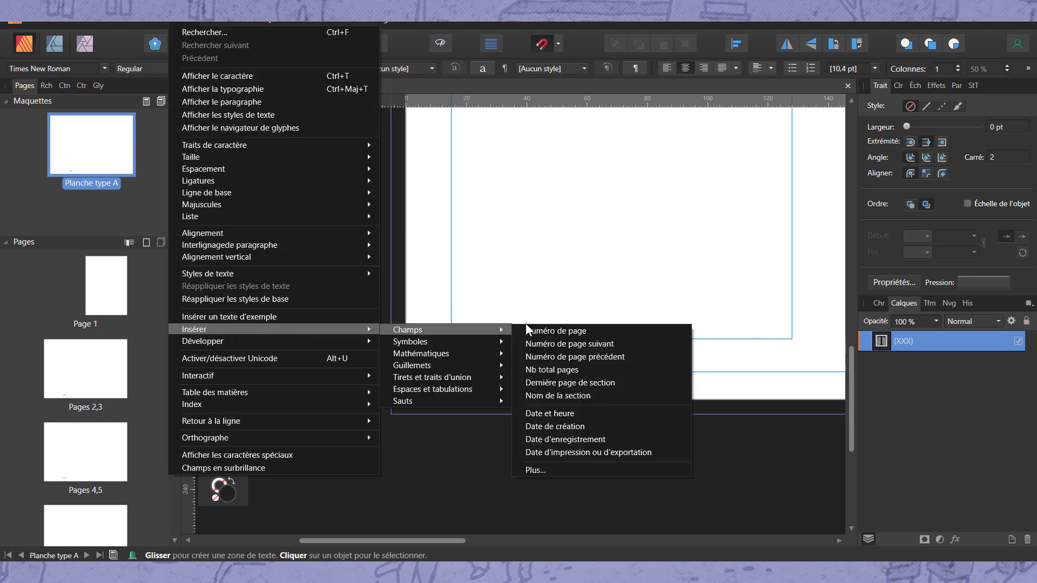
{"action": "left_click", "coordinate": [540, 330]}
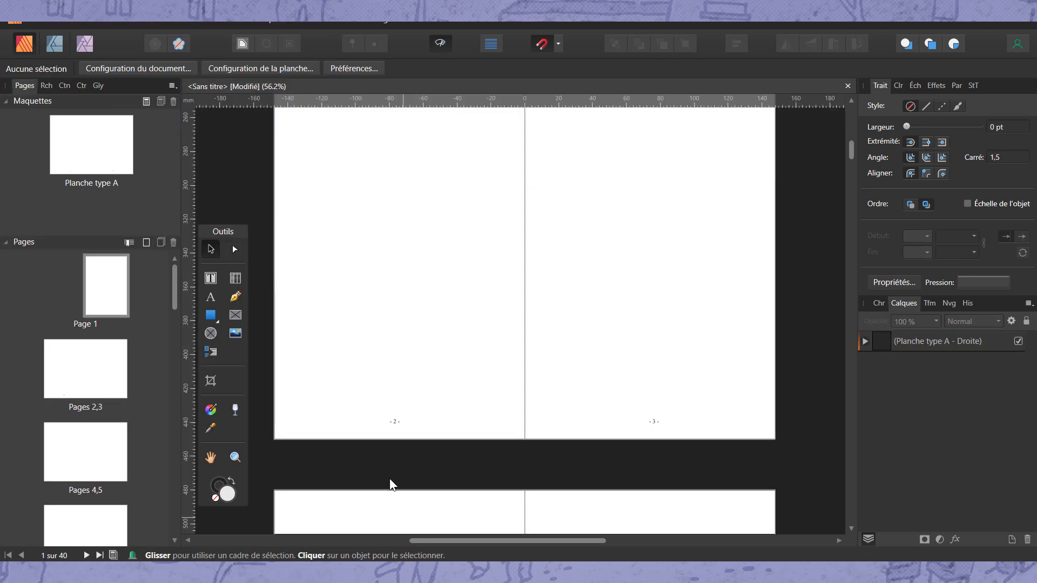
{"action": "scroll", "coordinate": [392, 449], "scroll_direction": "down", "scroll_amount": 5}
{"action": "scroll", "coordinate": [394, 414], "scroll_direction": "down", "scroll_amount": 3}
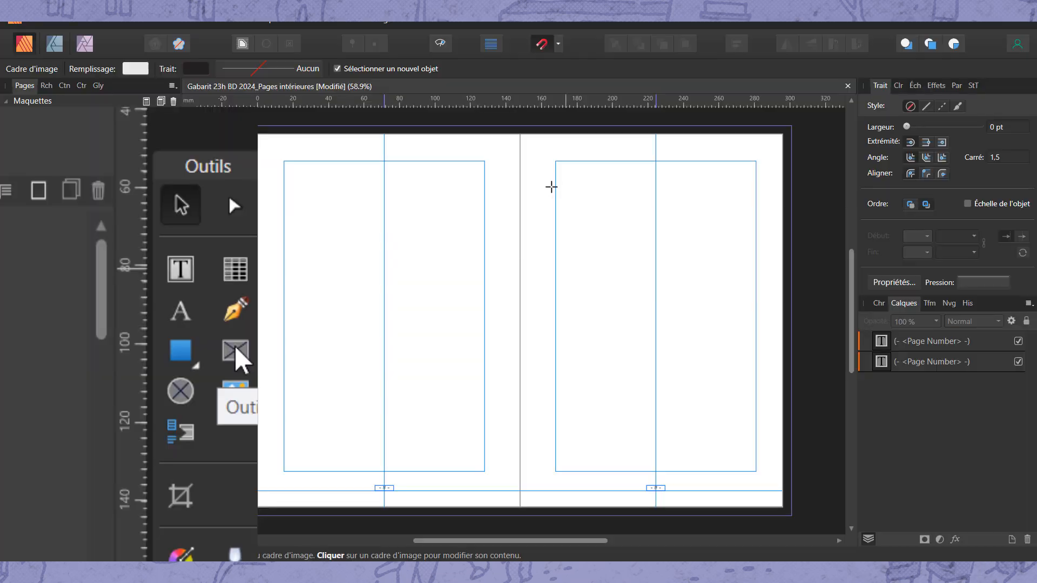
Draw an image frame filling the margins of the master's right-hand page and copy it onto the left-hand page
{"action": "left_click", "coordinate": [236, 315]}
{"action": "left_click_drag", "start_coordinate": [556, 160], "coordinate": [757, 471]}
{"action": "left_click_drag", "start_coordinate": [646, 297], "coordinate": [371, 299]}
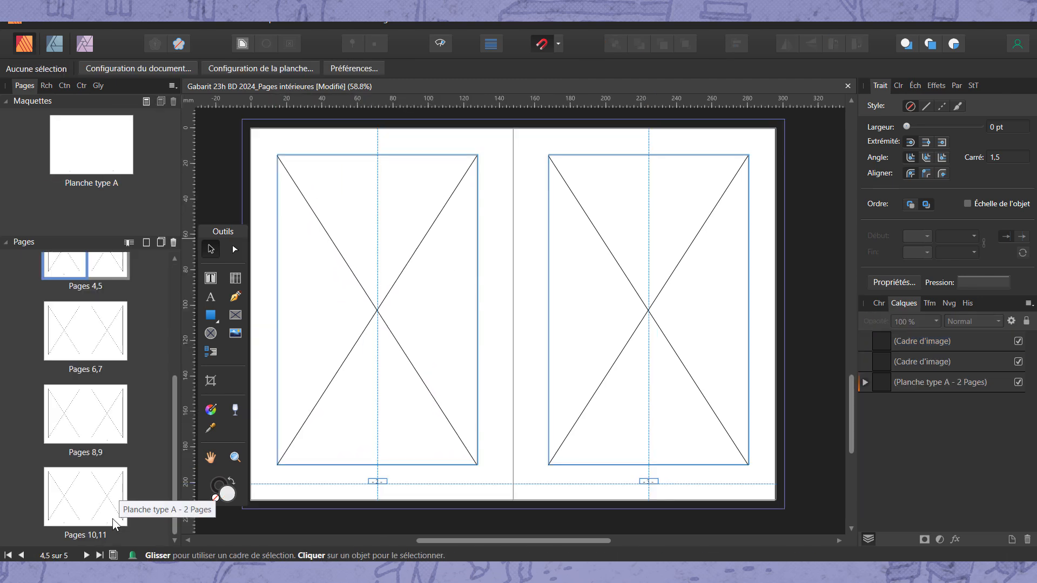
{"action": "left_click", "coordinate": [115, 521], "text": "shift"}
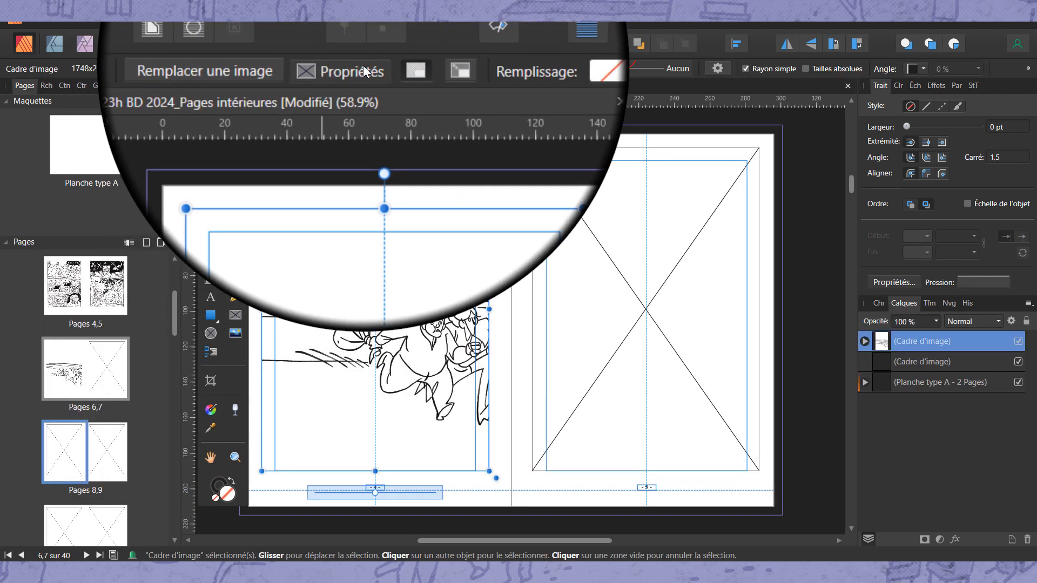
{"action": "left_click", "coordinate": [361, 69]}
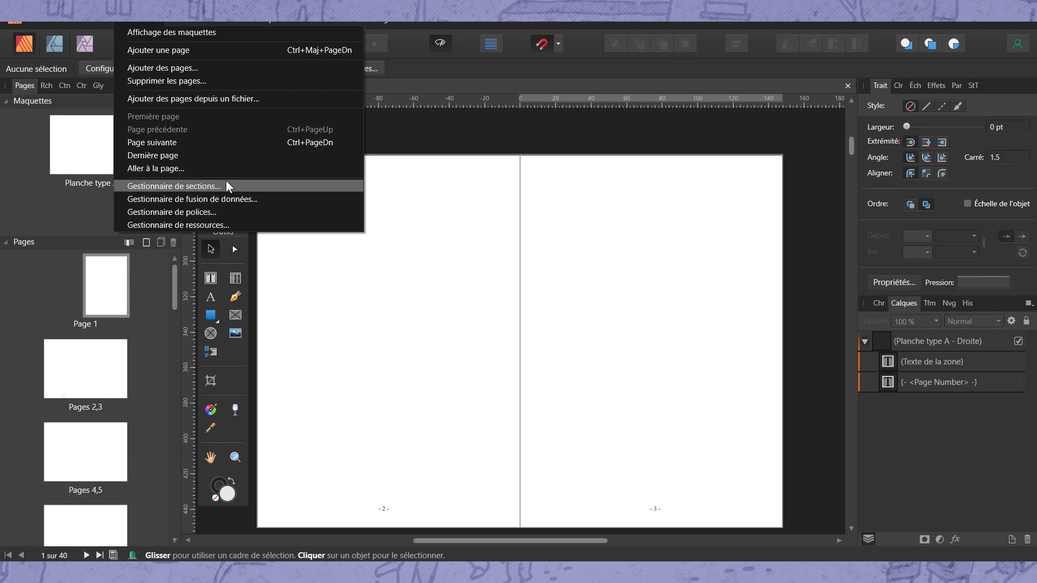
Define a second section starting at page 3 in the section manager and set it to continuous numbering
{"action": "left_click", "coordinate": [226, 181]}
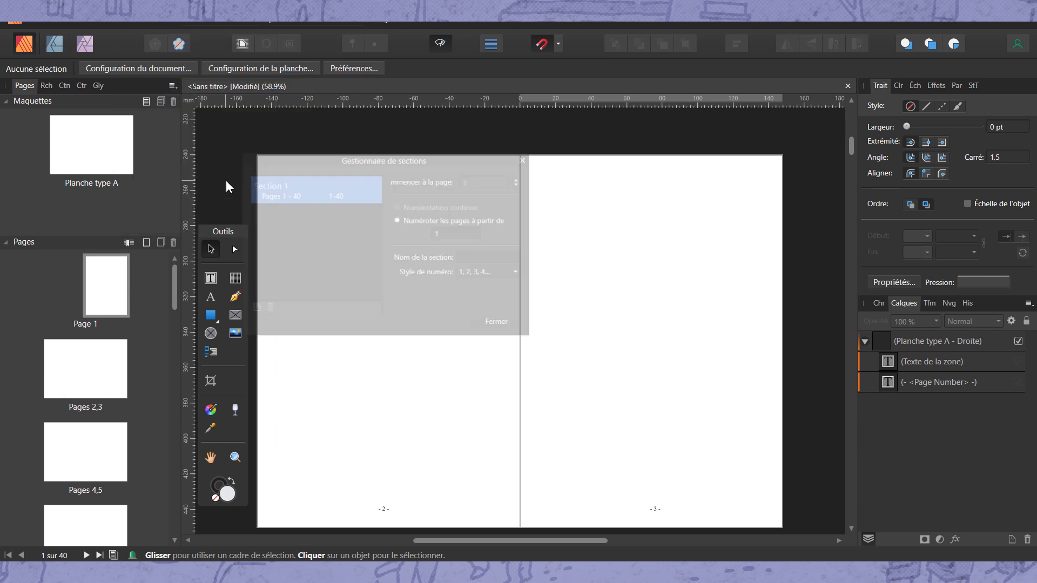
{"action": "left_click", "coordinate": [443, 235]}
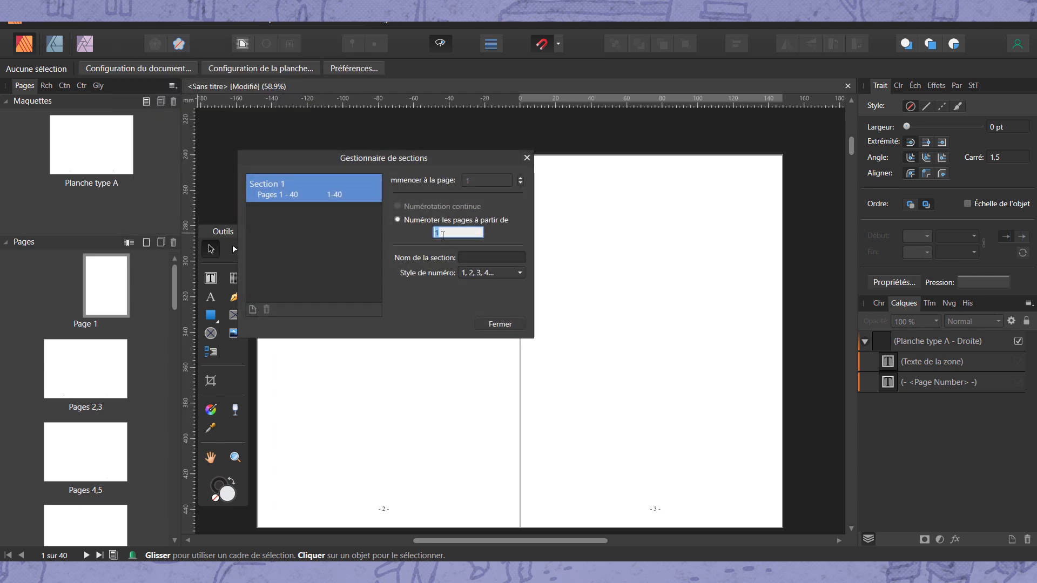
{"action": "type", "text": "3"}
{"action": "key", "text": "Return"}
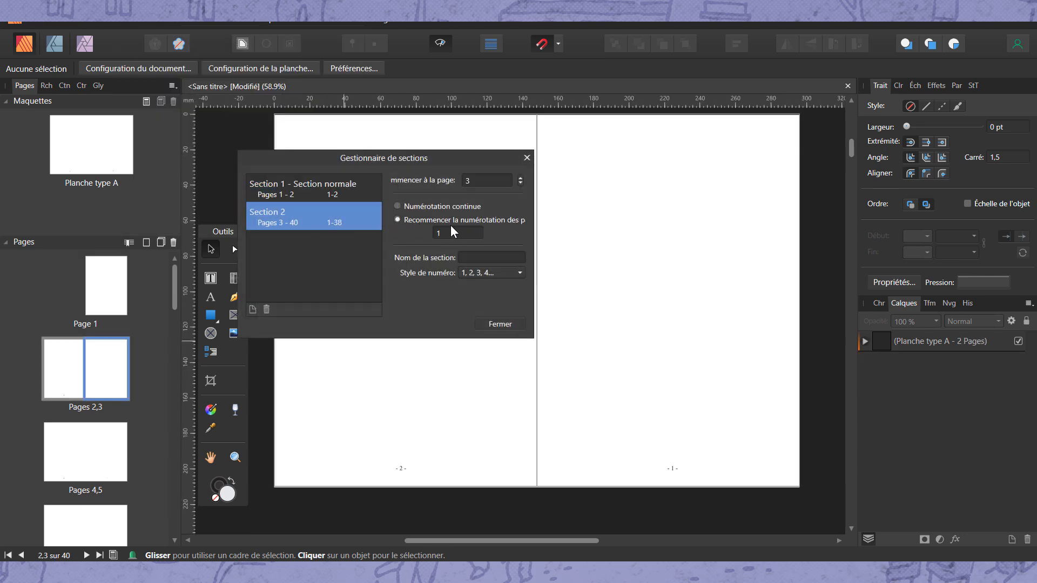
{"action": "left_click", "coordinate": [397, 206]}
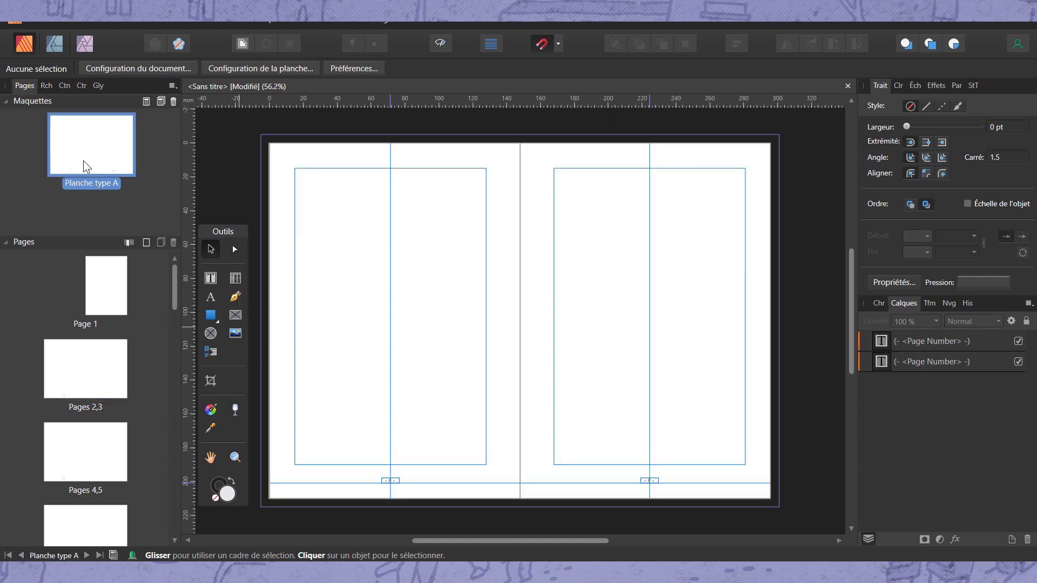
Apply the Planche type A master to pages 3-40, replacing the existing master
{"action": "right_click", "coordinate": [117, 149]}
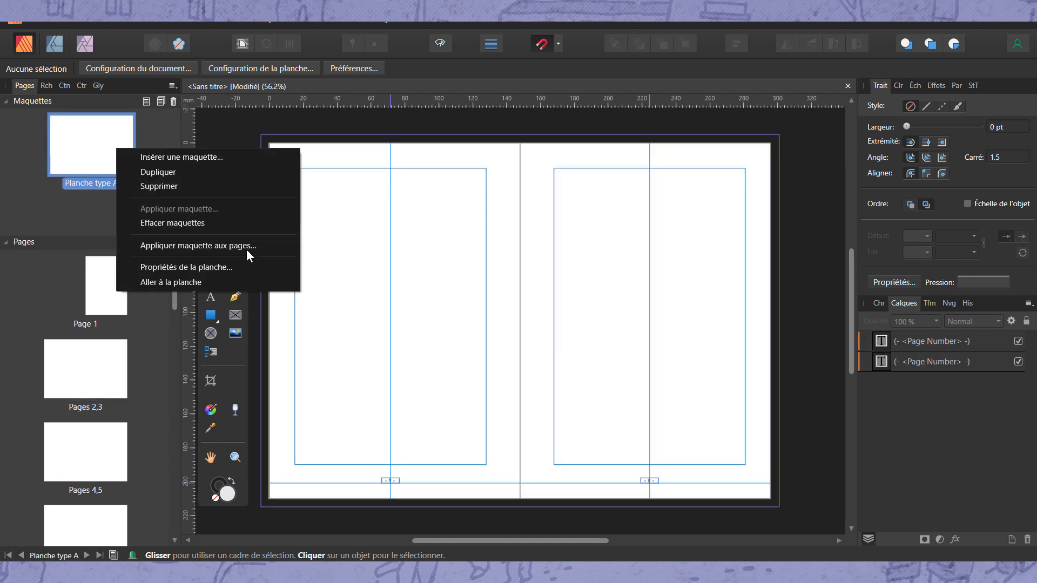
{"action": "left_click", "coordinate": [256, 246]}
{"action": "left_click", "coordinate": [471, 282]}
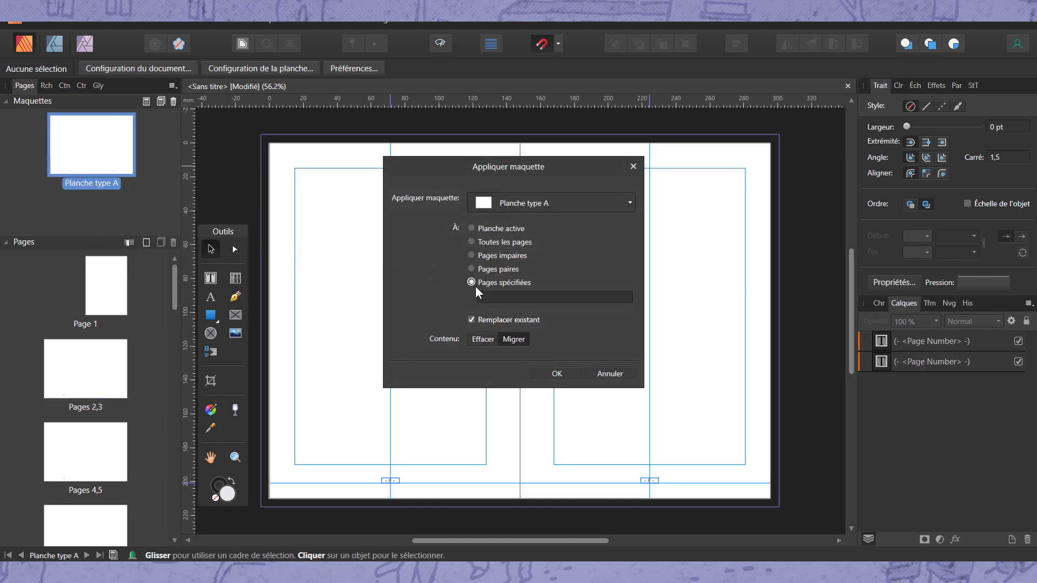
{"action": "left_click", "coordinate": [499, 297]}
{"action": "type", "text": "1-40"}
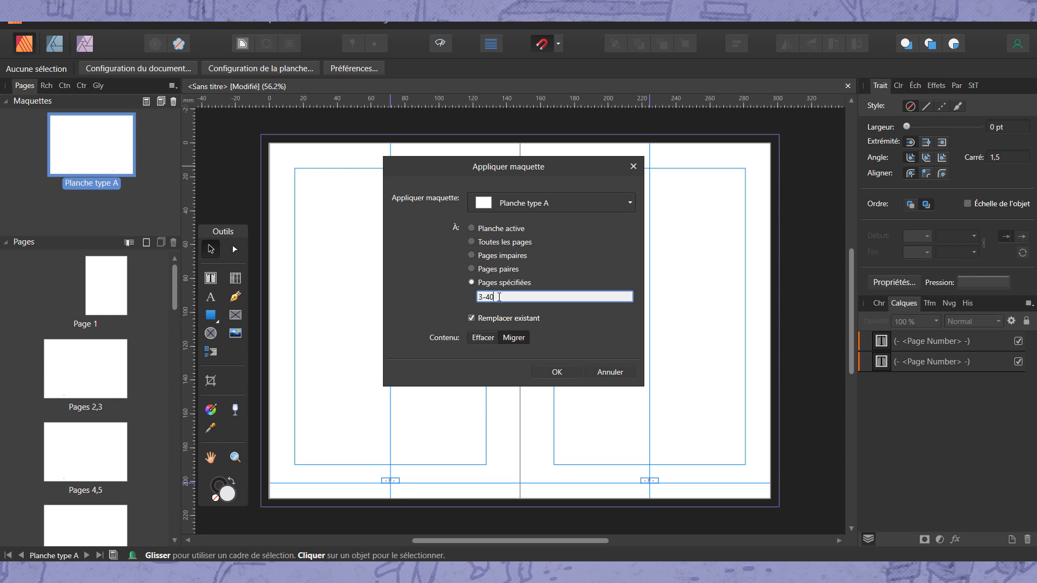
{"action": "key", "text": "Return"}
Hide the page number text frames inside the master layer on page 1
{"action": "left_click", "coordinate": [865, 341]}
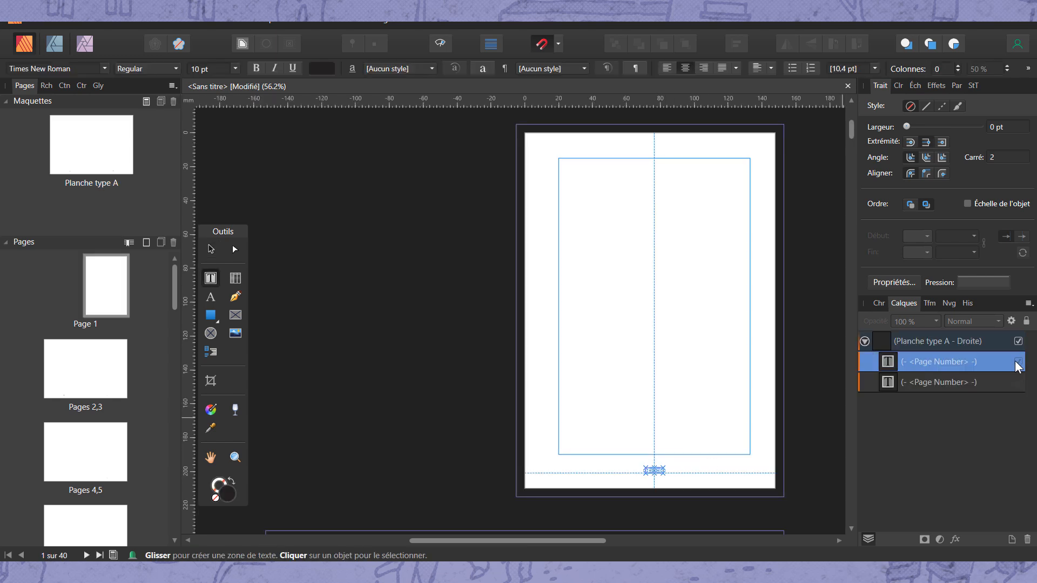
{"action": "key", "text": "v"}
{"action": "left_click", "coordinate": [377, 274]}
{"action": "scroll", "coordinate": [409, 273], "scroll_direction": "down", "scroll_amount": 3}
{"action": "scroll", "coordinate": [497, 412], "scroll_direction": "down", "scroll_amount": 5}
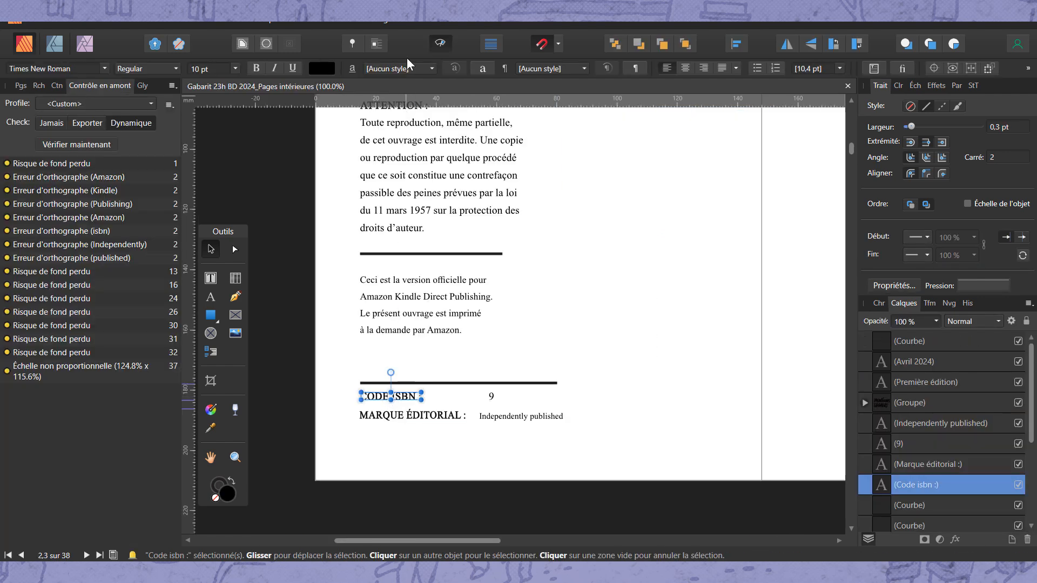
Start a new character style based on the selected "Code ISBN :" text
{"action": "left_click", "coordinate": [409, 68]}
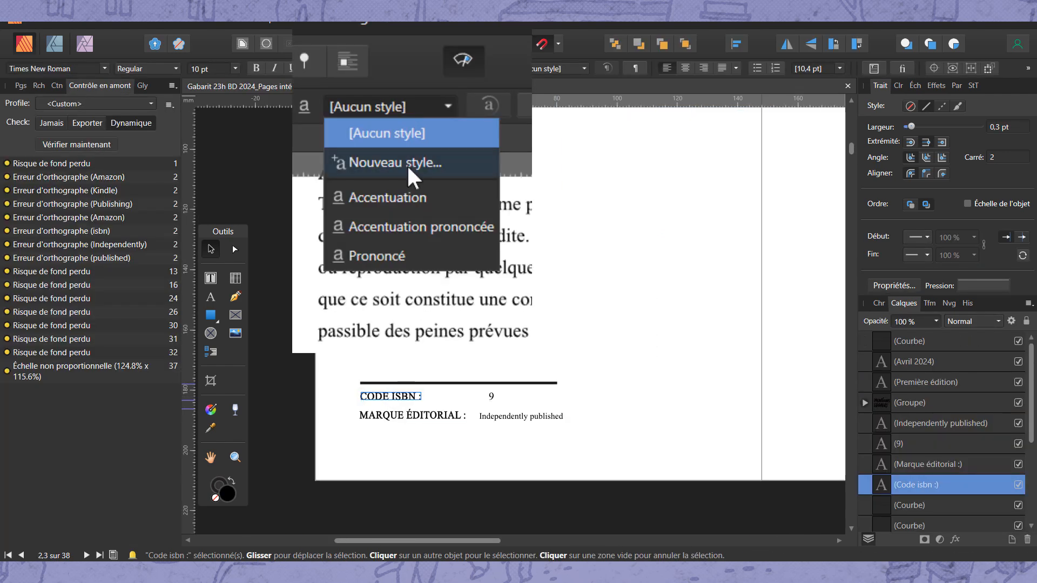
{"action": "left_click", "coordinate": [409, 99]}
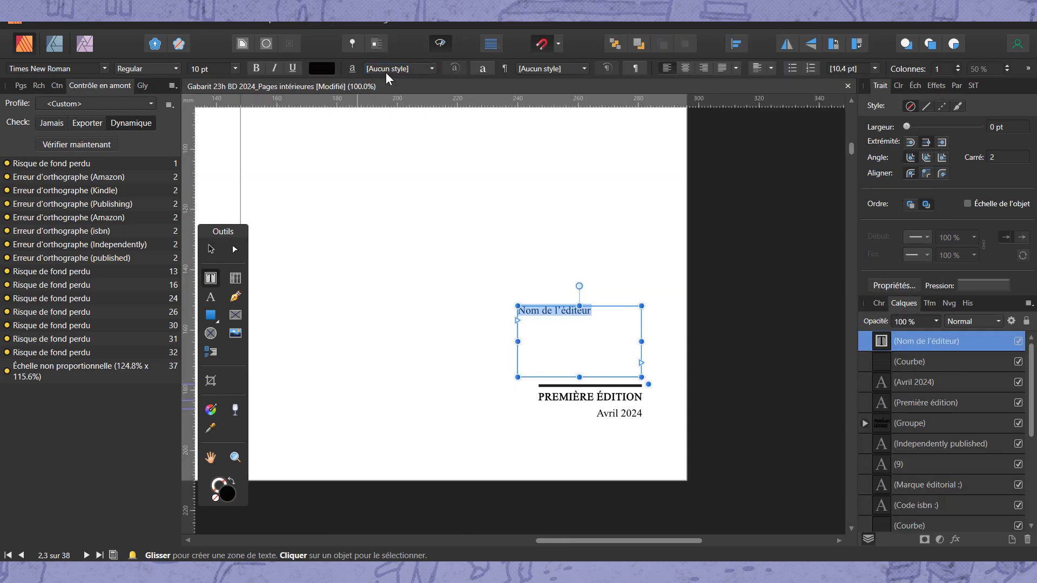
Apply the Infos 1 character style to the "Nom de l'éditeur" text and enable drop caps for it
{"action": "left_click", "coordinate": [389, 68]}
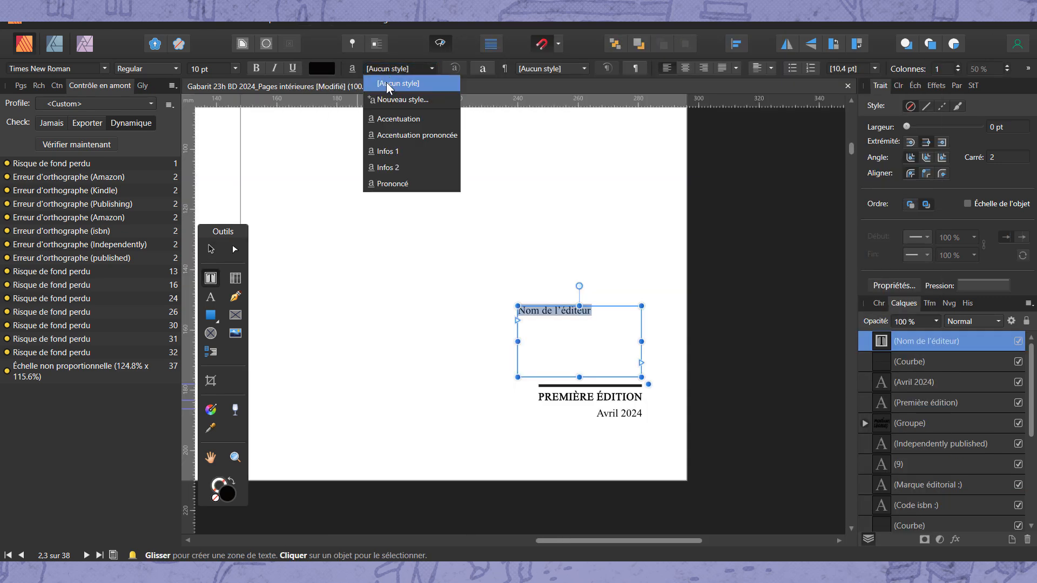
{"action": "left_click", "coordinate": [388, 151]}
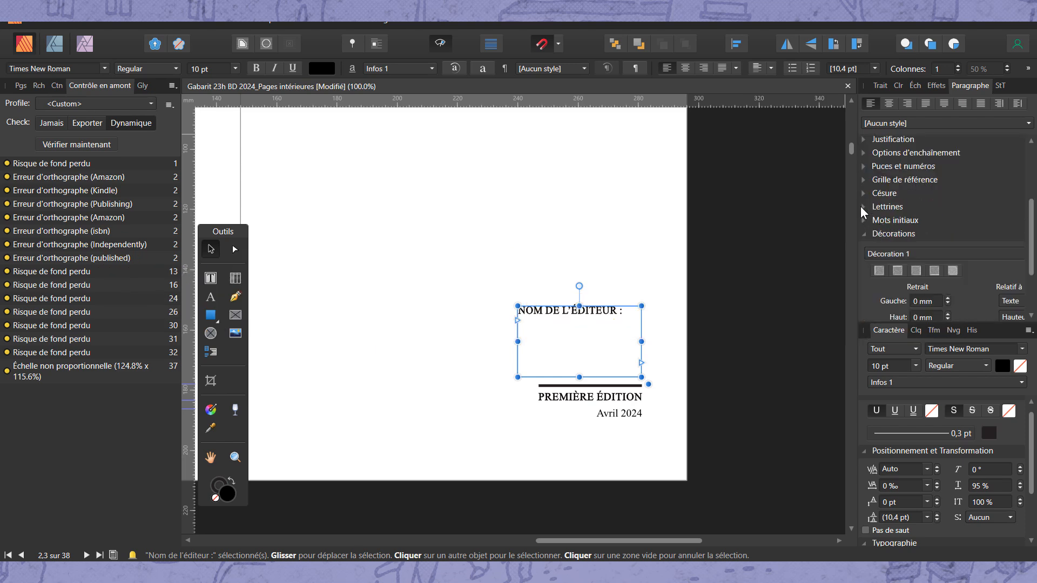
{"action": "left_click", "coordinate": [864, 208]}
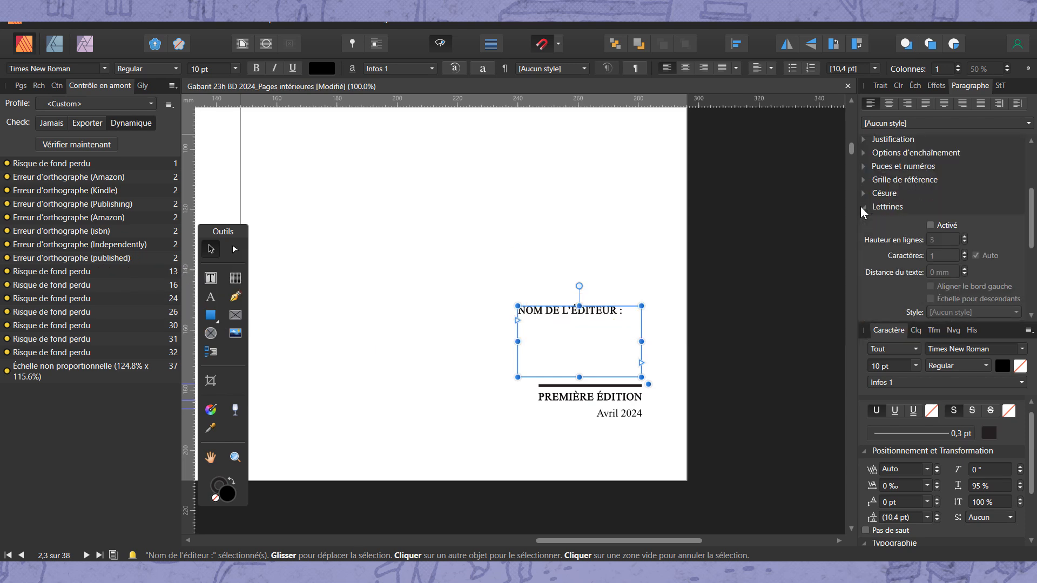
{"action": "left_click", "coordinate": [908, 223]}
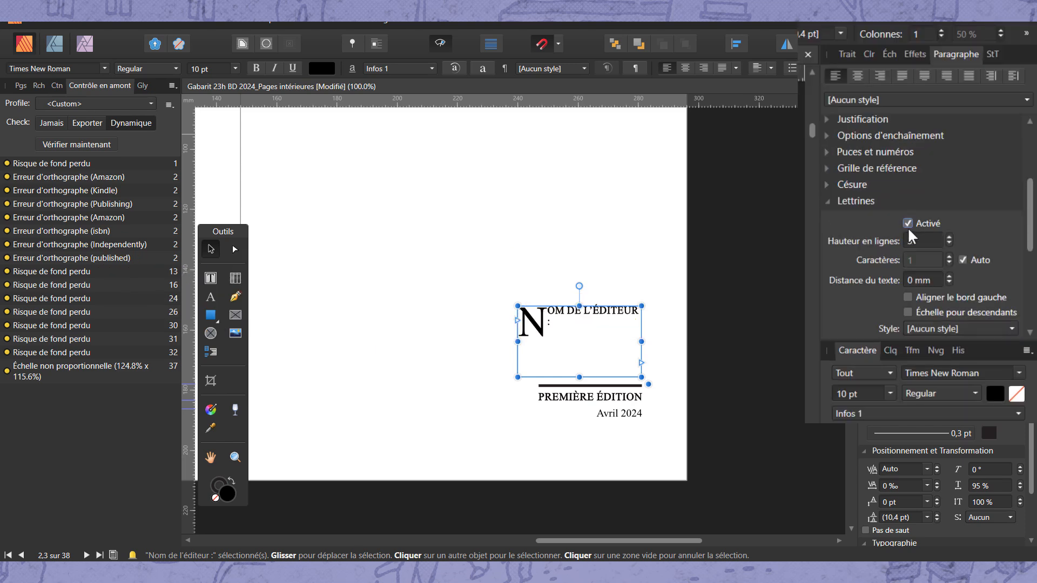